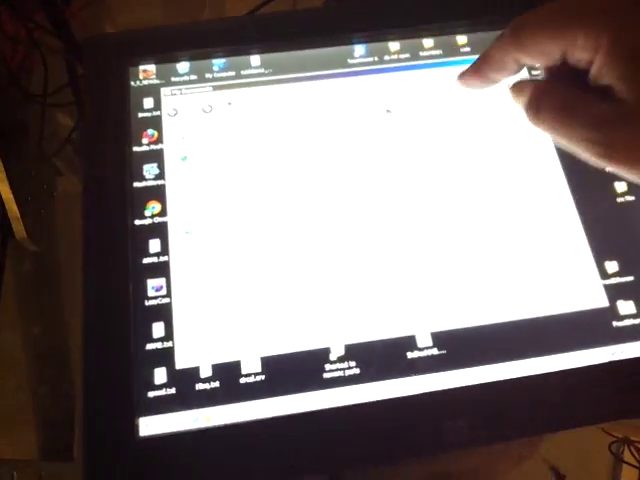
# Step: Close My Documents, then rubber-band select the two text documents and then the middle icon
pyautogui.click(493, 74)
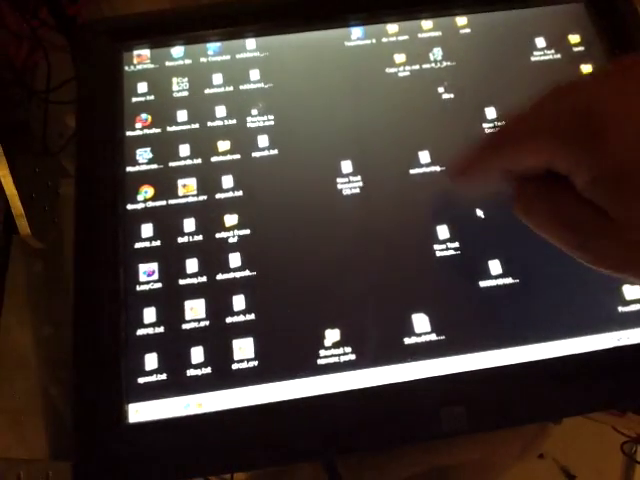
pyautogui.moveTo(360, 145); pyautogui.dragTo(575, 275)
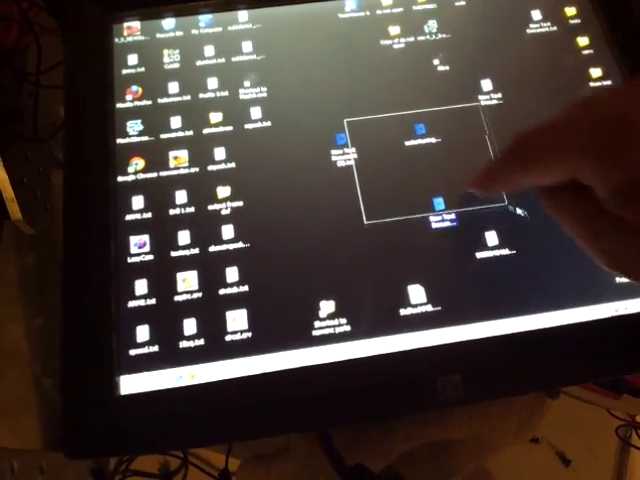
pyautogui.click(400, 120)
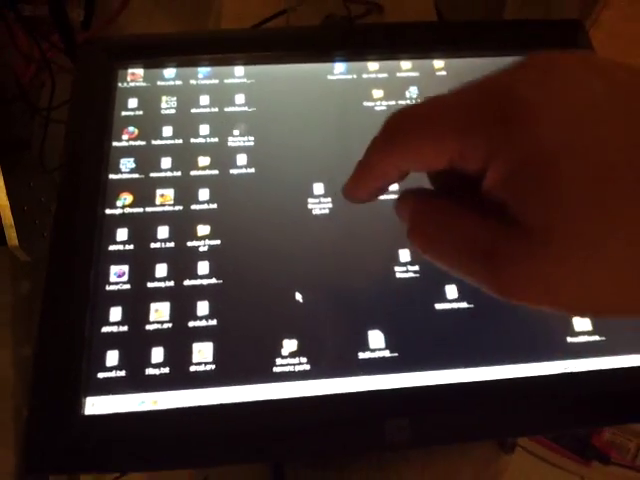
pyautogui.moveTo(362, 222); pyautogui.dragTo(470, 165)
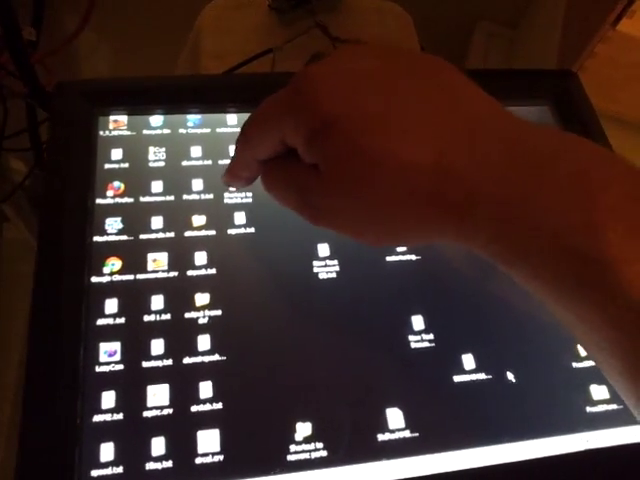
pyautogui.doubleClick(235, 175)
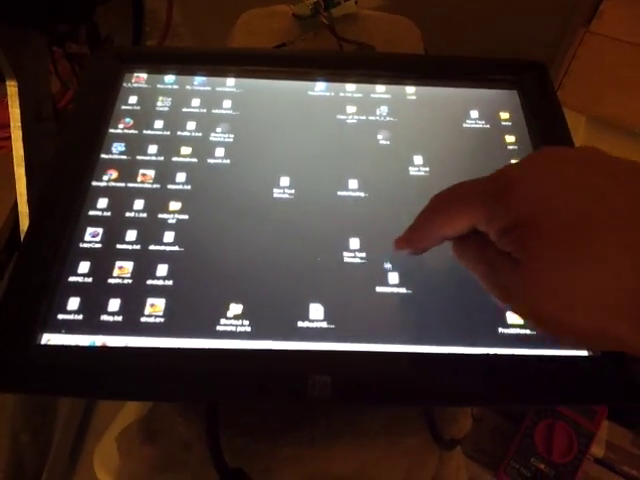
pyautogui.moveTo(310, 205); pyautogui.dragTo(410, 255)
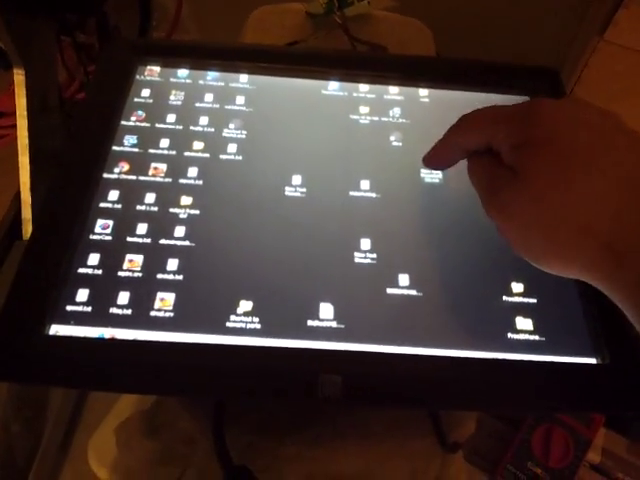
# Step: Double-tap a mid-desktop item so it opens in a window covering most of the screen
pyautogui.doubleClick(430, 175)
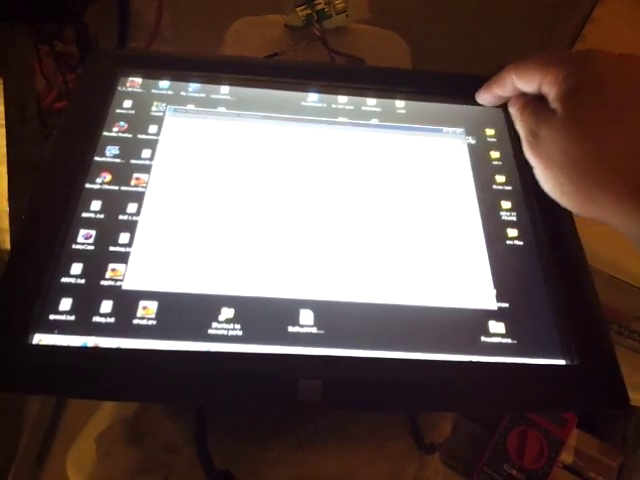